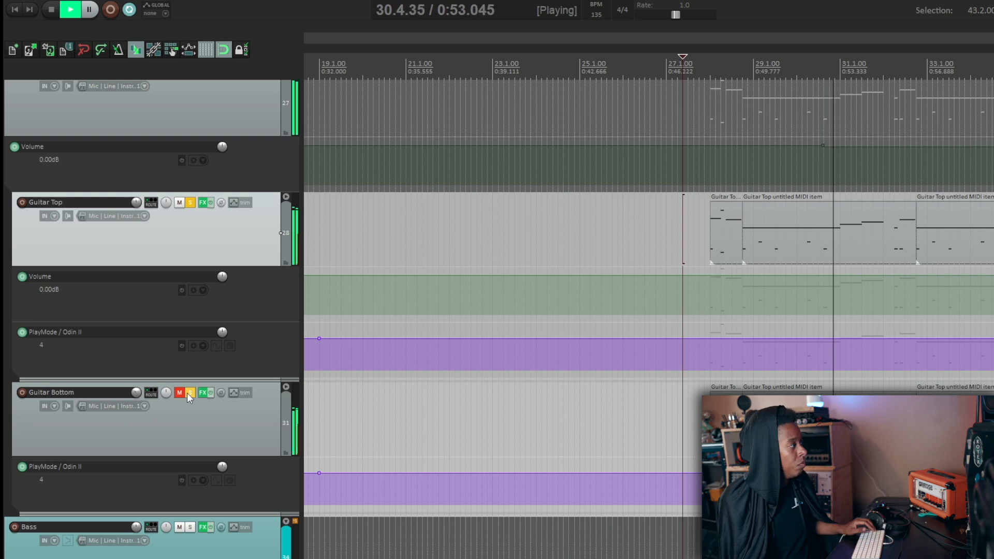
Unsolo and unmute the Guitar Bottom track
left_click(190, 393)
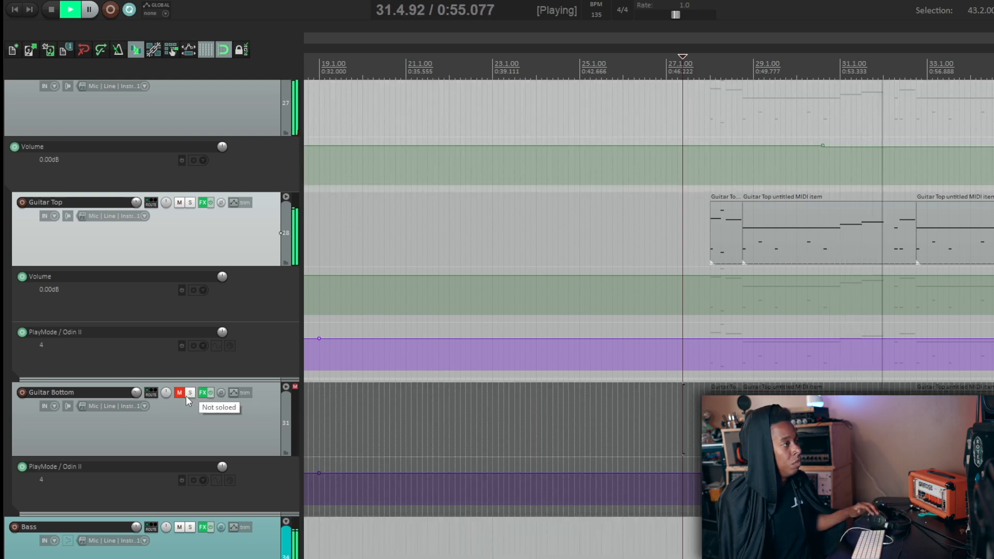
left_click(178, 394)
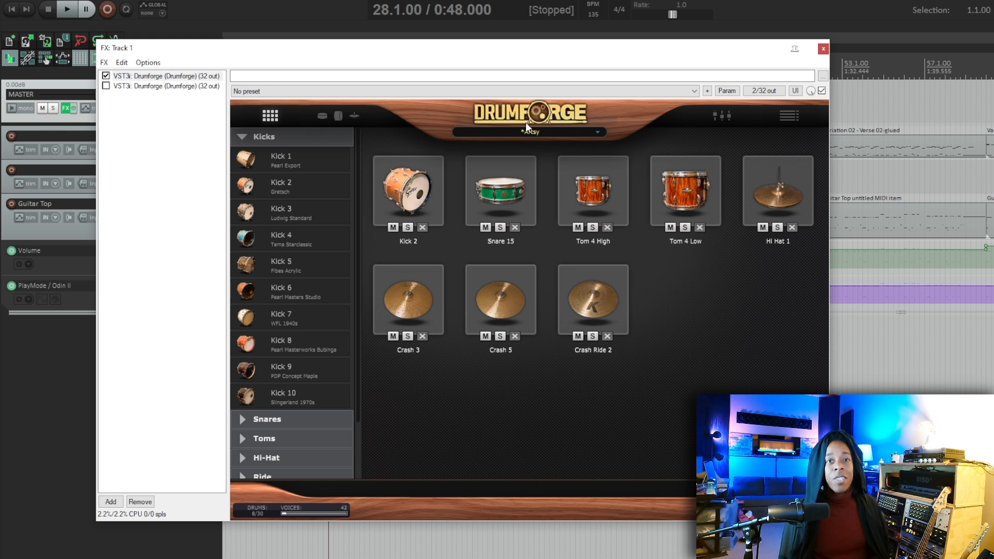
Load the Guiltiest Pleasure preset in Drumforge and show the kit's mixer channels
left_click(561, 134)
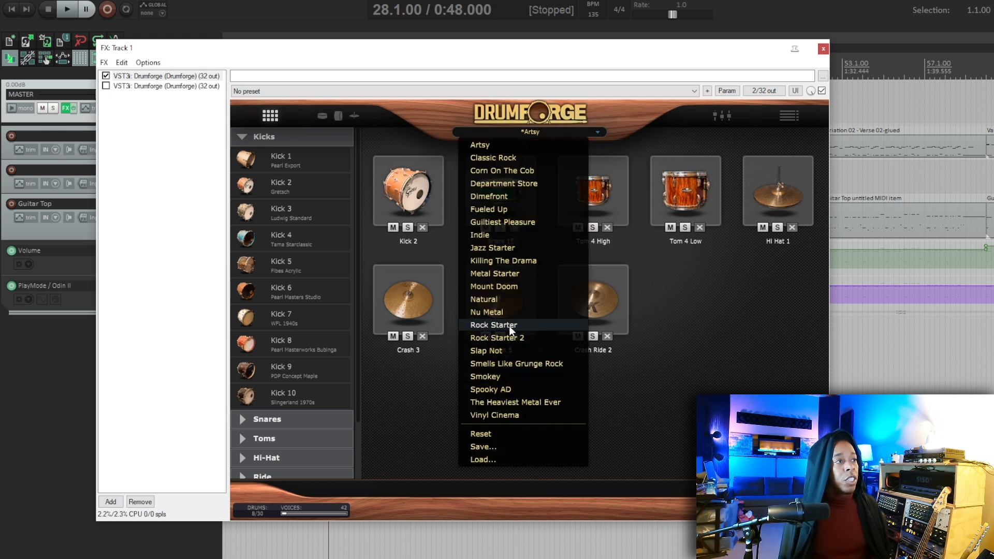
left_click(505, 222)
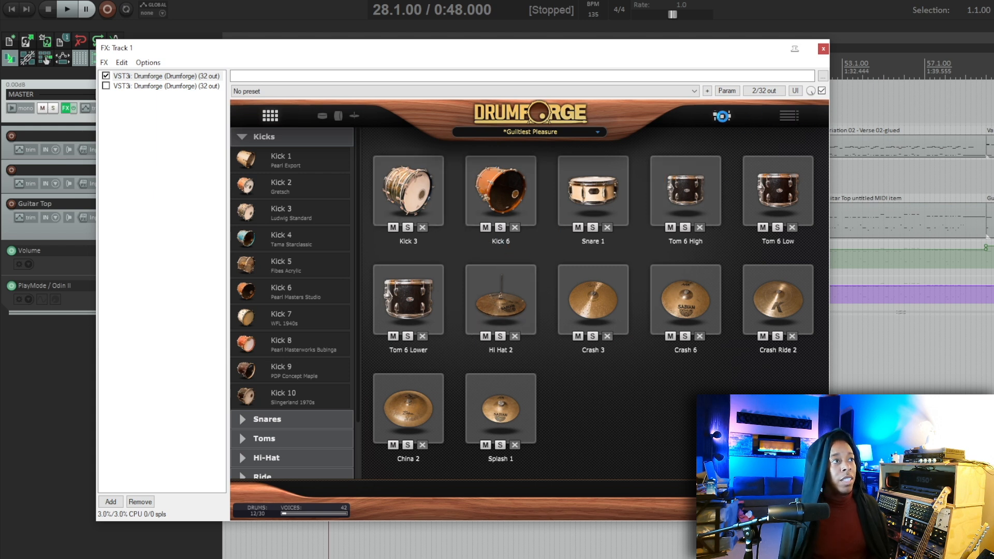
left_click(789, 115)
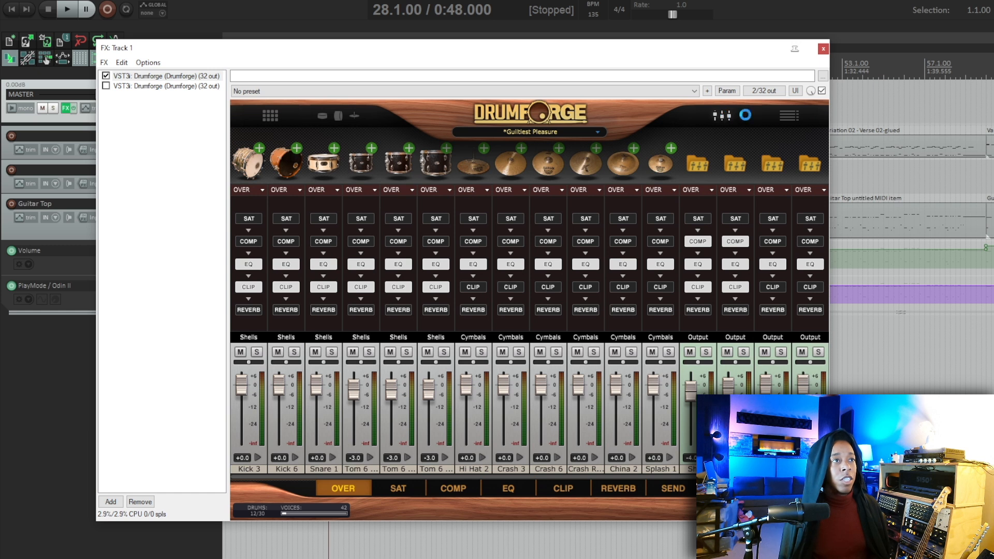
Play the project from bar 28 to audition the loaded drum kit
left_click_drag(713, 52, 704, 175)
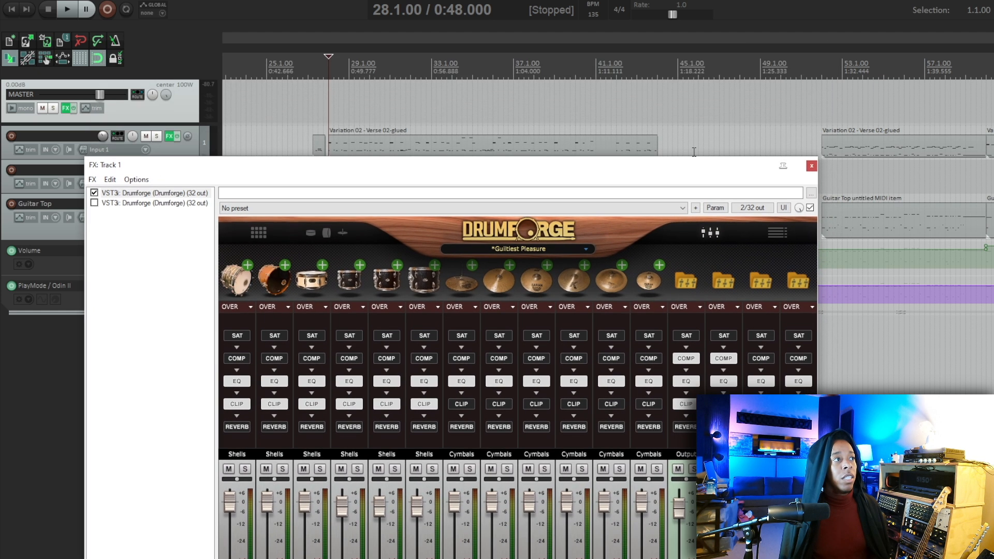
key("space")
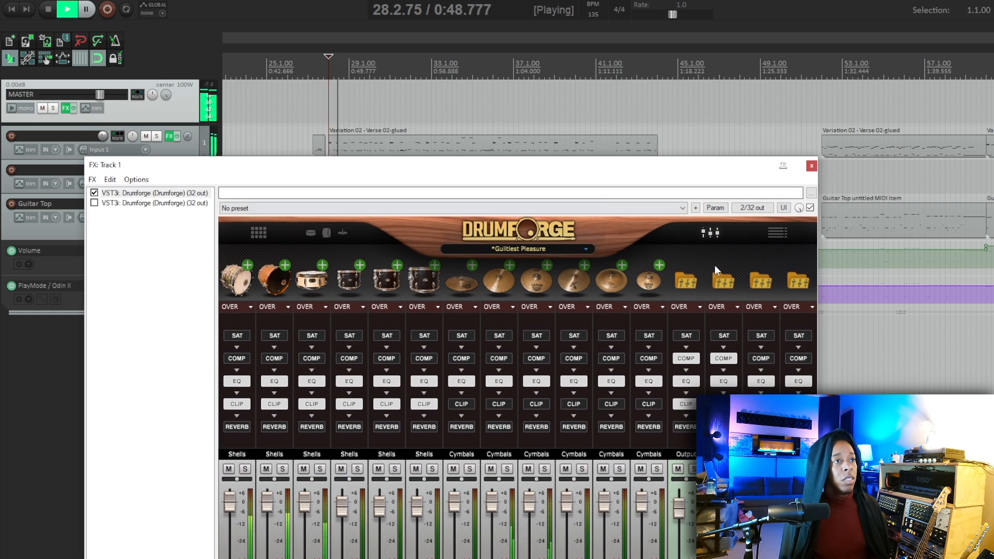
left_click_drag(673, 171, 700, 110)
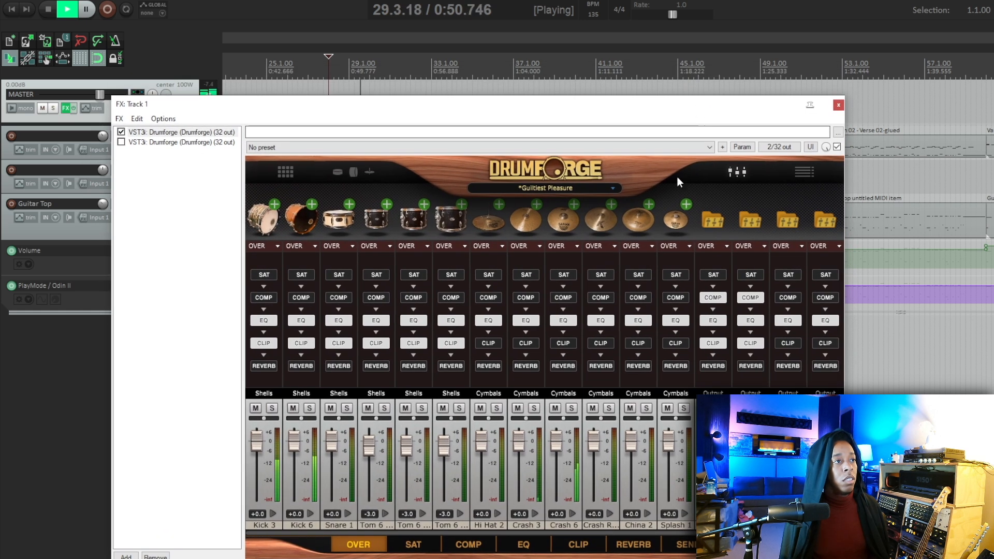
key("space")
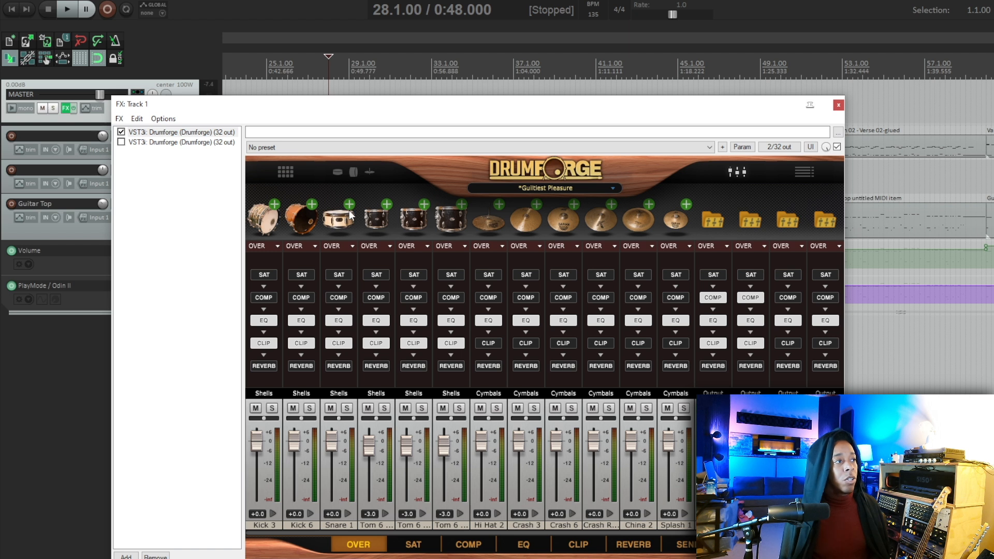
Mute Kick 3 and layer the 01 Loathe Kick sample from the George Lever Drumshotz library onto Kick 6
left_click(310, 204)
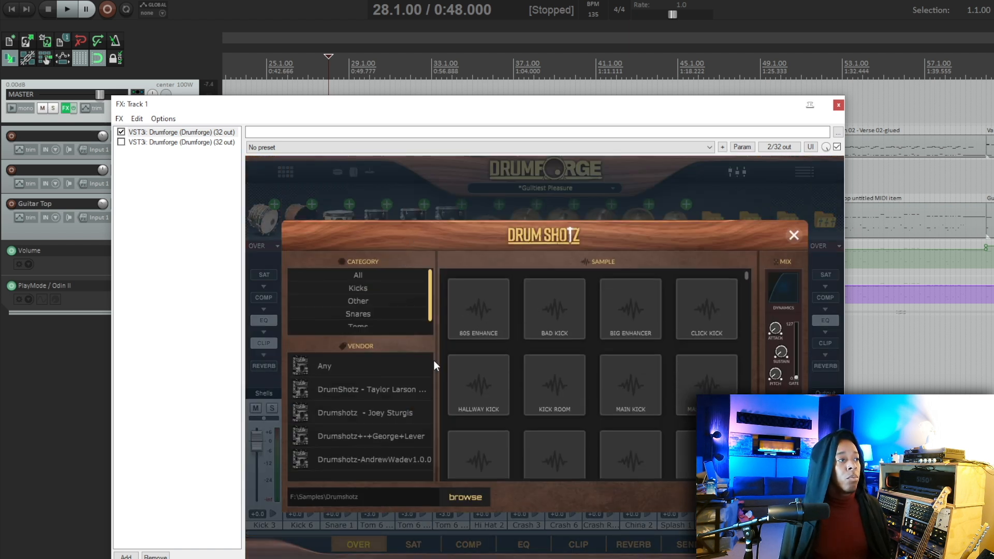
left_click(381, 437)
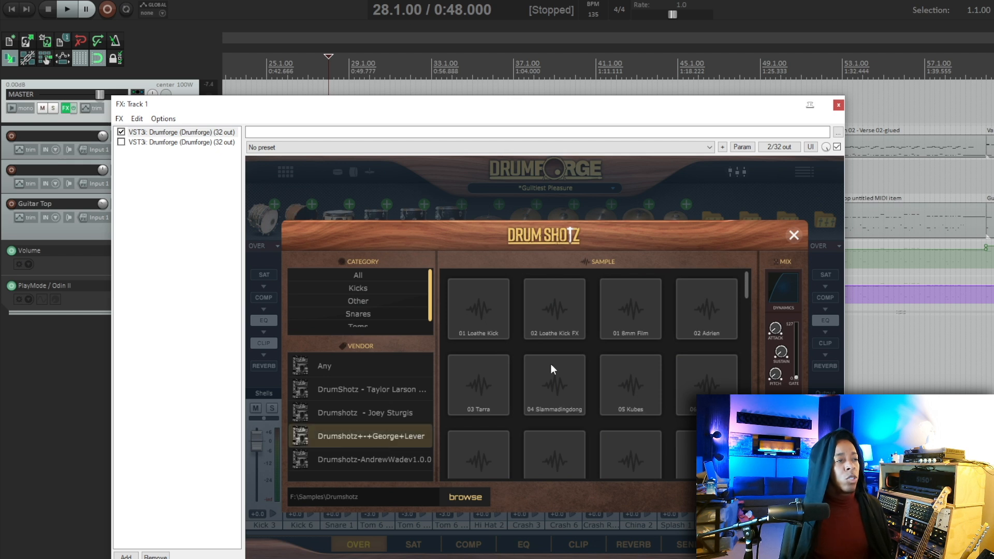
left_click(793, 235)
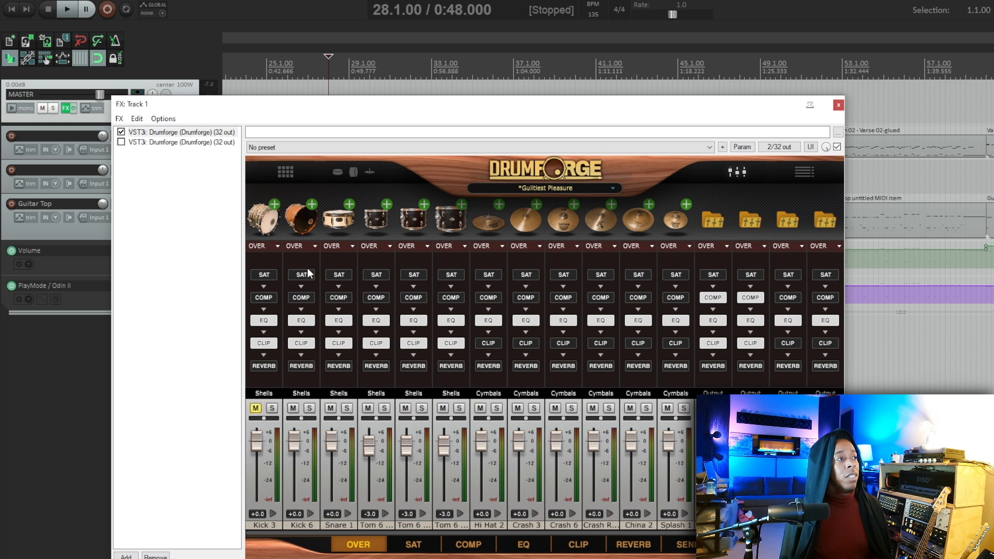
left_click(308, 204)
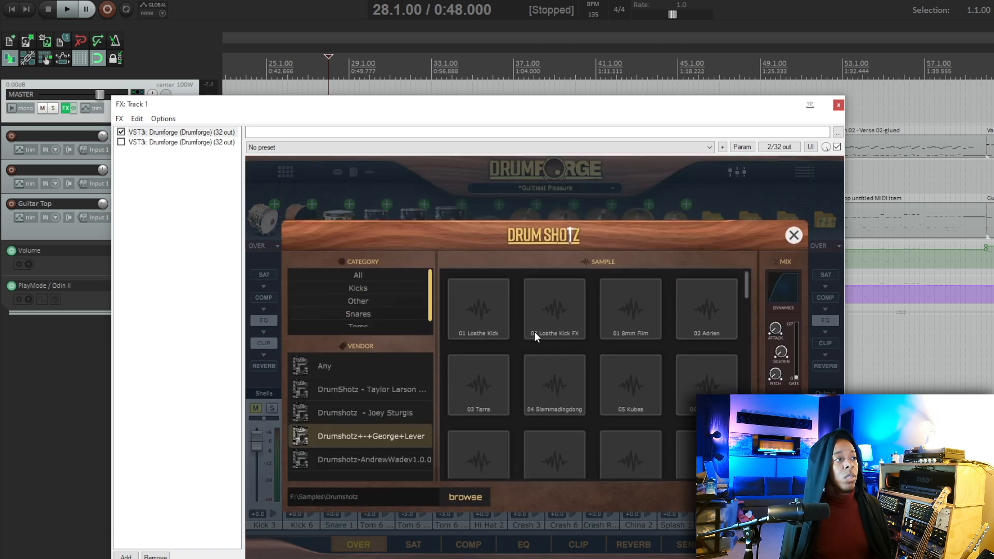
left_click(482, 310)
left_click(480, 309)
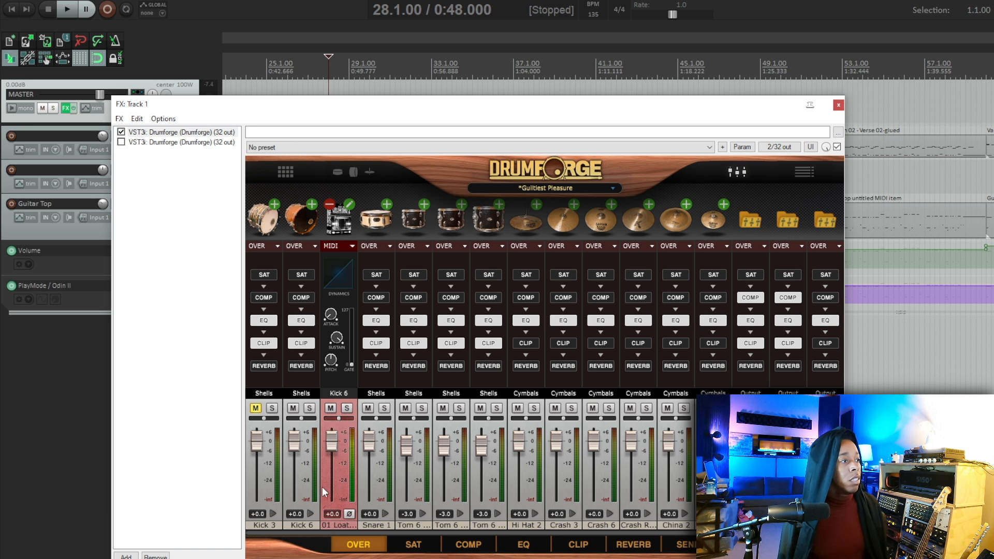
Solo Kick 6 and play it back with its sample layer
left_click(309, 408)
key("space")
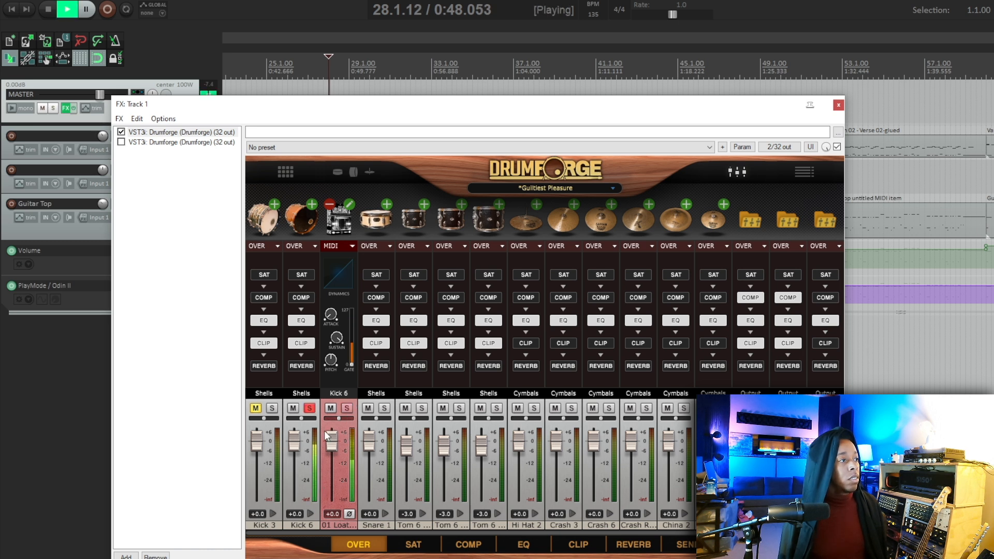
key("space")
Expand Kick 6's microphone channels, pull the D6 mic fully down and raise the Overhead mic to about -24.7 dB
left_click(310, 513)
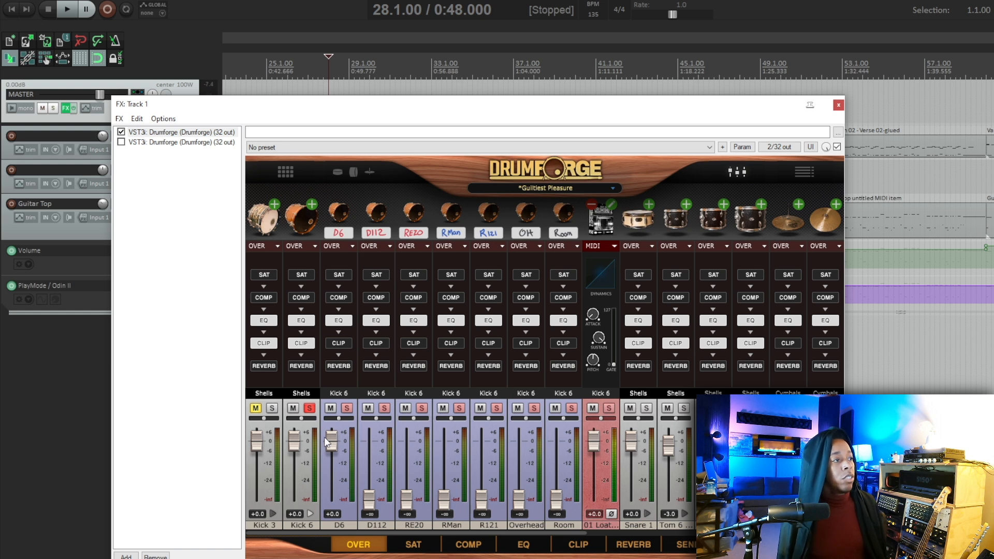
key("space")
left_click_drag(332, 443, 332, 499)
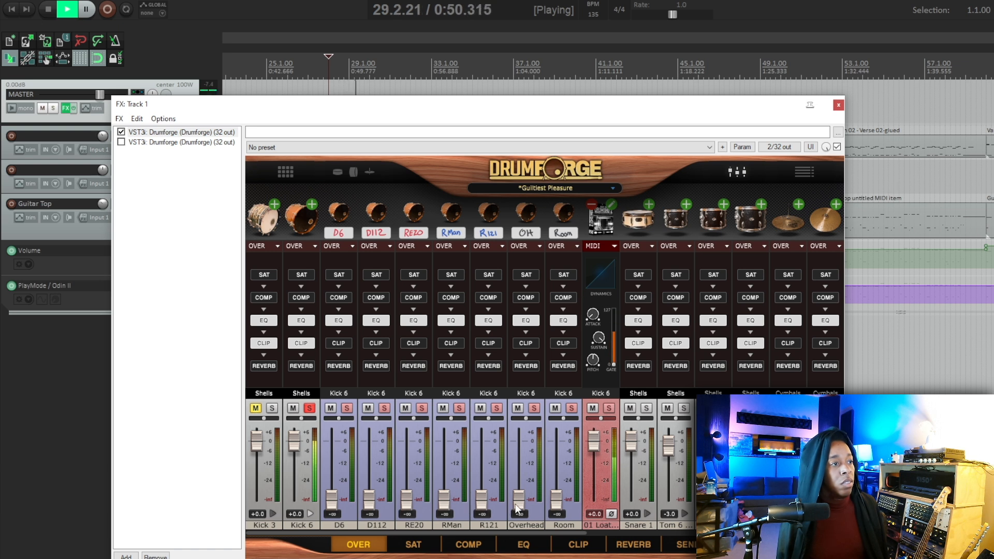
left_click_drag(518, 498, 530, 431)
key("space")
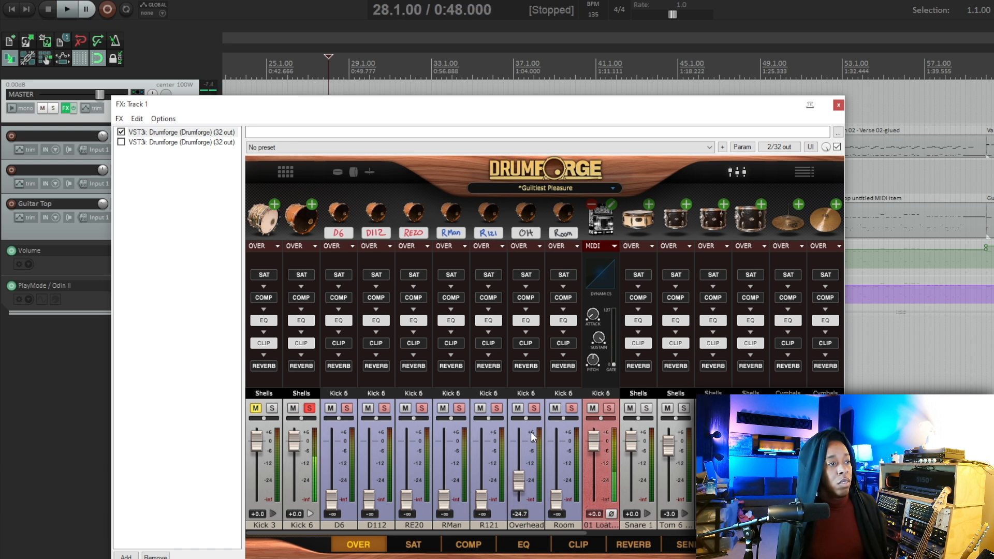
Blend Kick 6's microphones during playback, setting Room and Overhead to -20.0 dB and R121 to -14.8 dB
left_click_drag(558, 500, 561, 496)
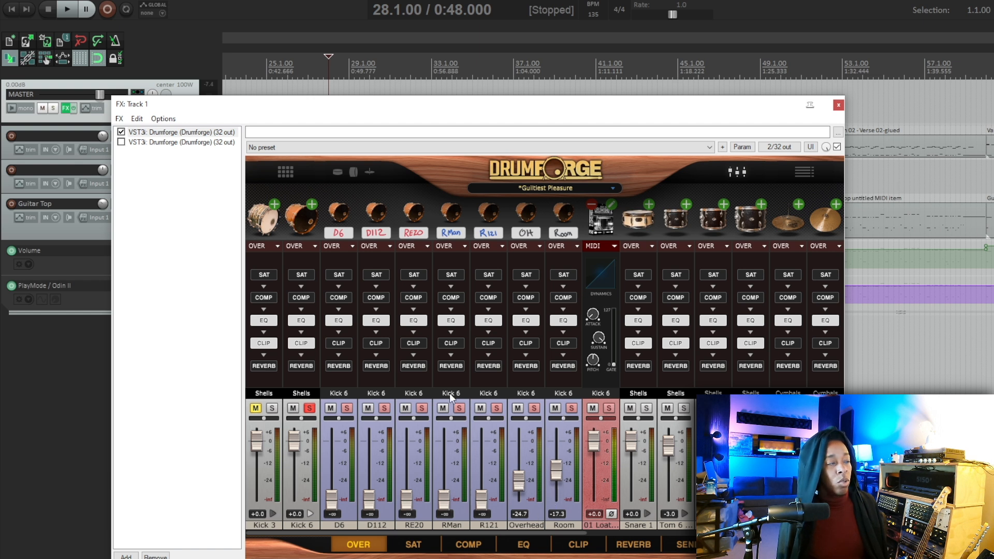
key("space")
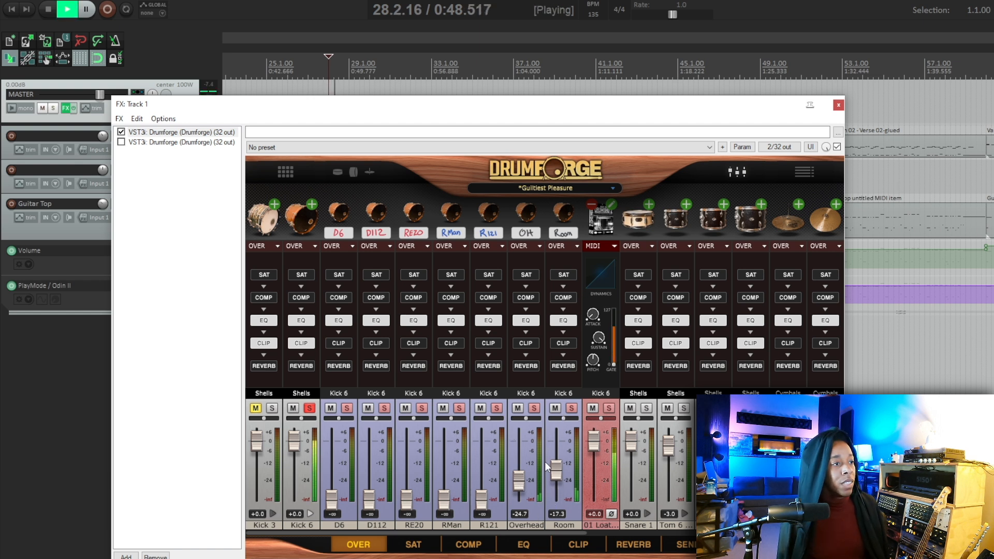
left_click_drag(557, 431, 552, 484)
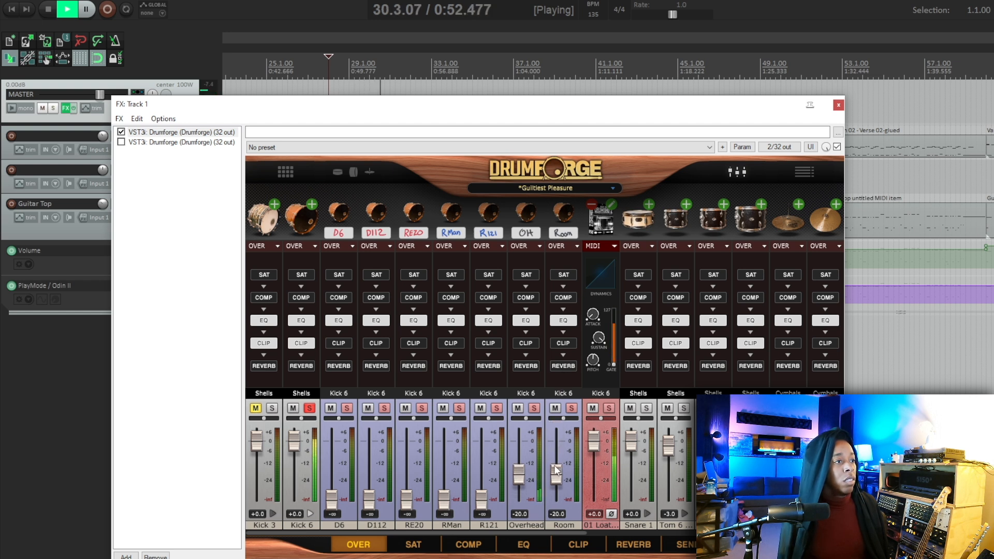
left_click_drag(489, 433, 486, 401)
key("space")
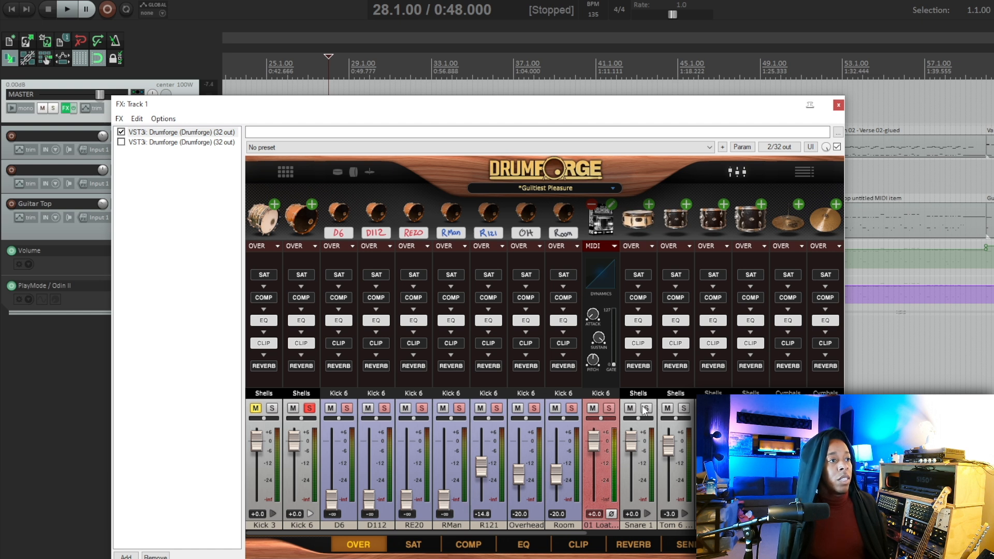
Solo Snare 1 and audition it with the 04 Loathe Snare Ambience sample layered on
key("space")
key("space")
left_click(647, 204)
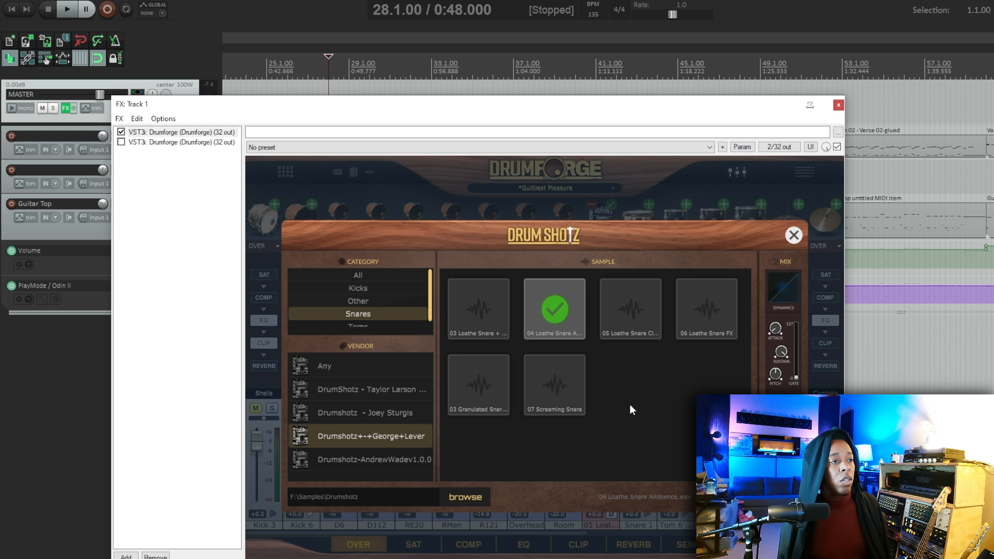
left_click(554, 310)
key("space")
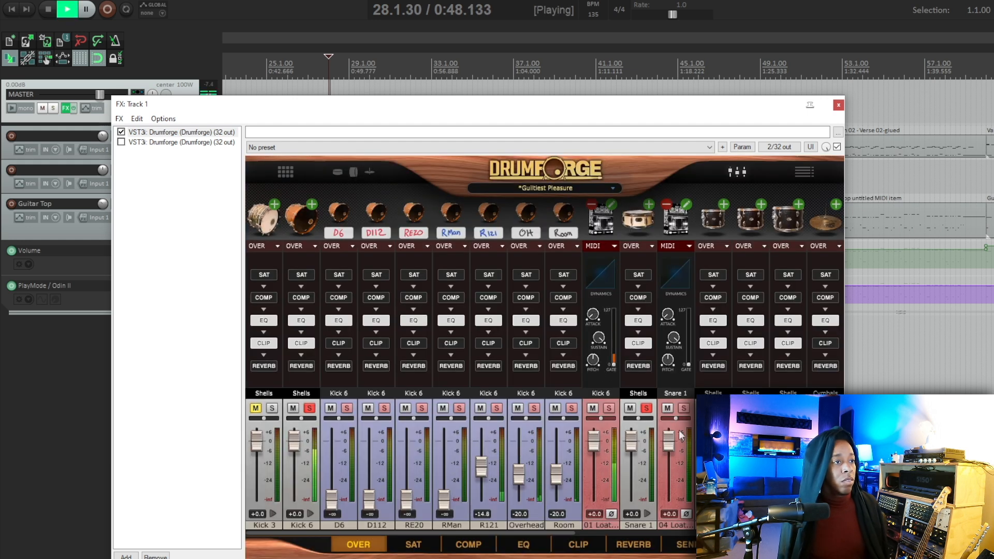
key("space")
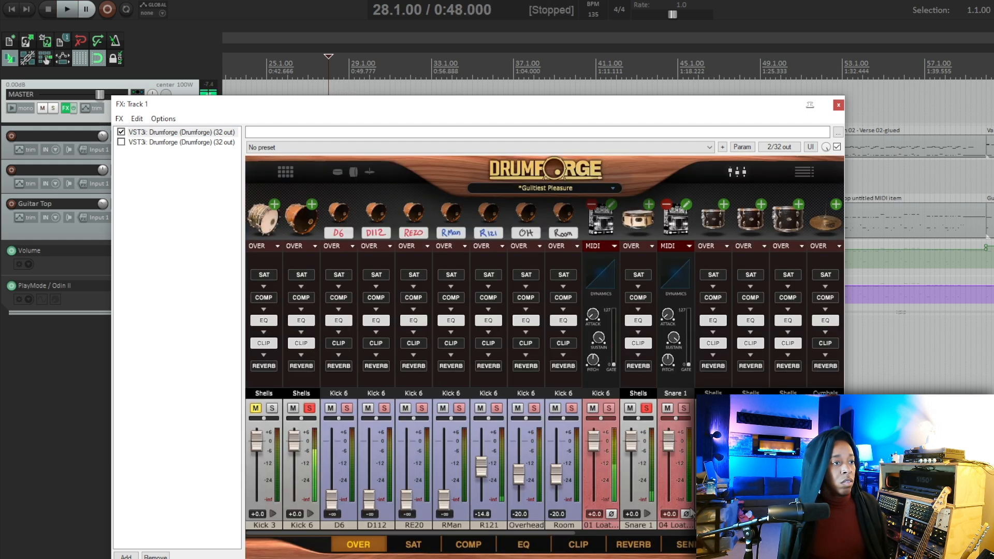
Expand Snare 1's microphone channels and pull SM57 fully down, with Kick 6 unsoloed for playback
left_click(647, 514)
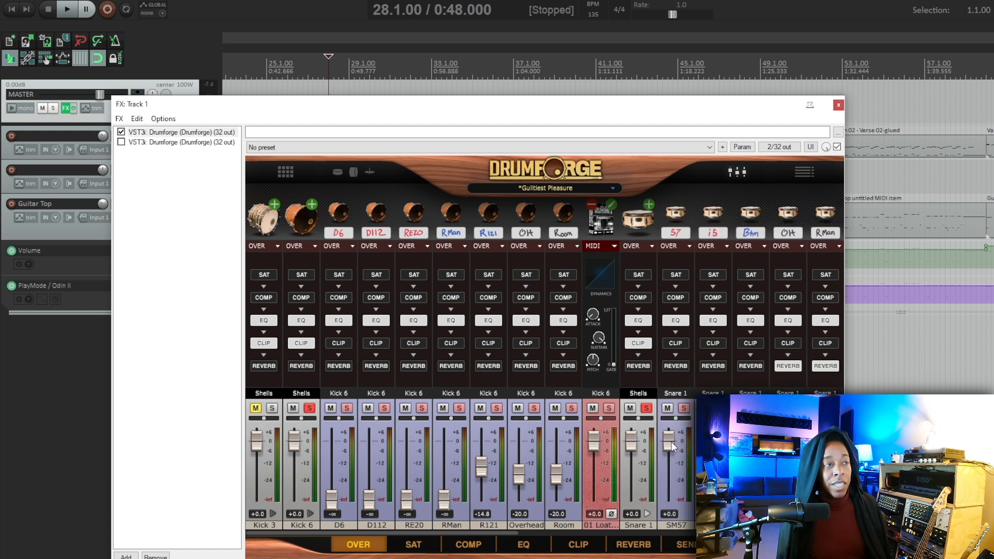
left_click_drag(670, 442, 669, 496)
left_click(609, 409)
key("space")
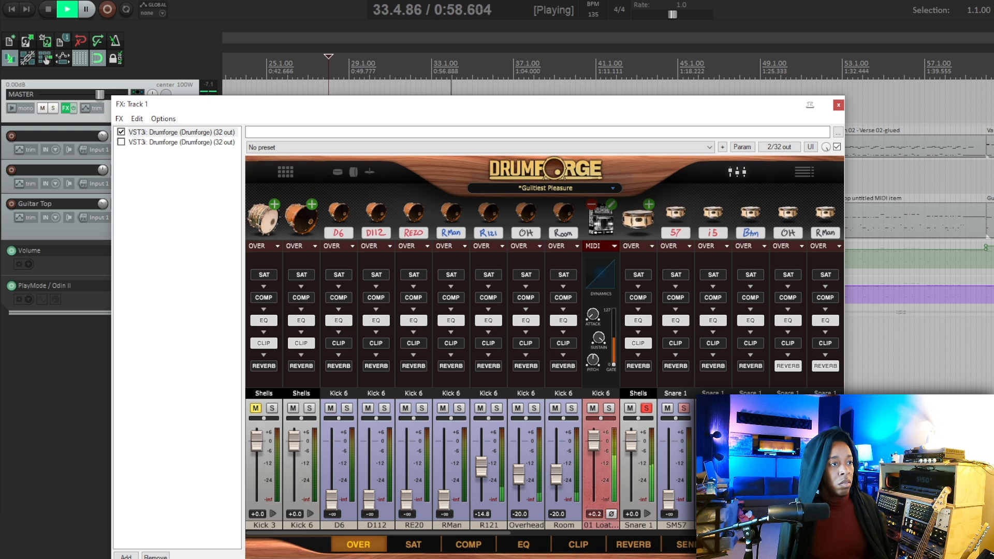
key("space")
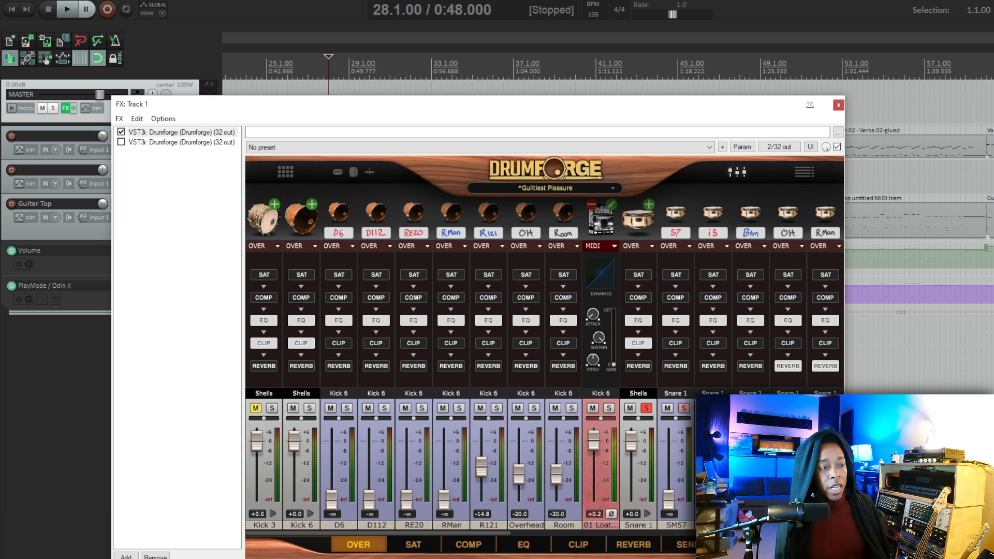
Blend Snare 1's microphones during playback, setting Bottom to -10.4 dB and Overhead to -13.0 dB
key("space")
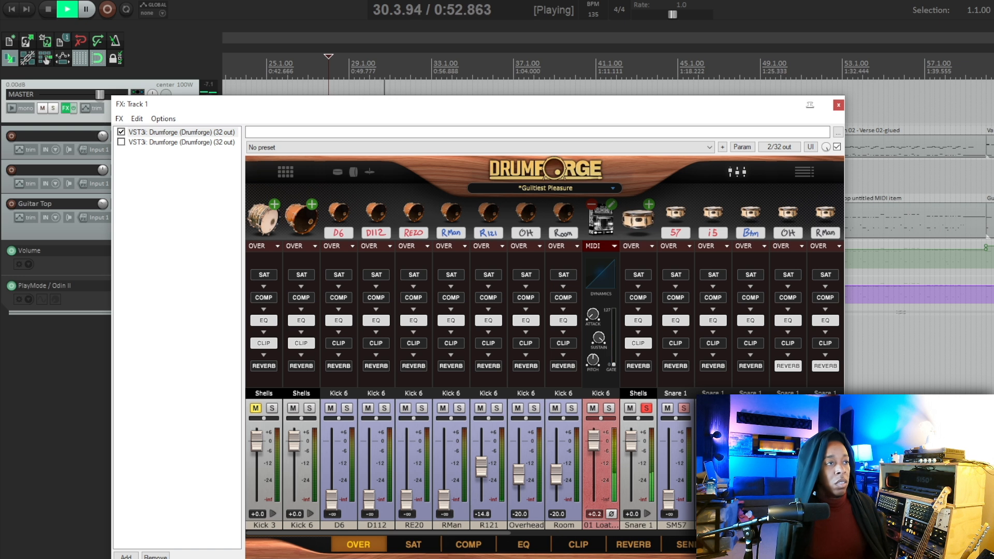
left_click_drag(384, 533, 480, 540)
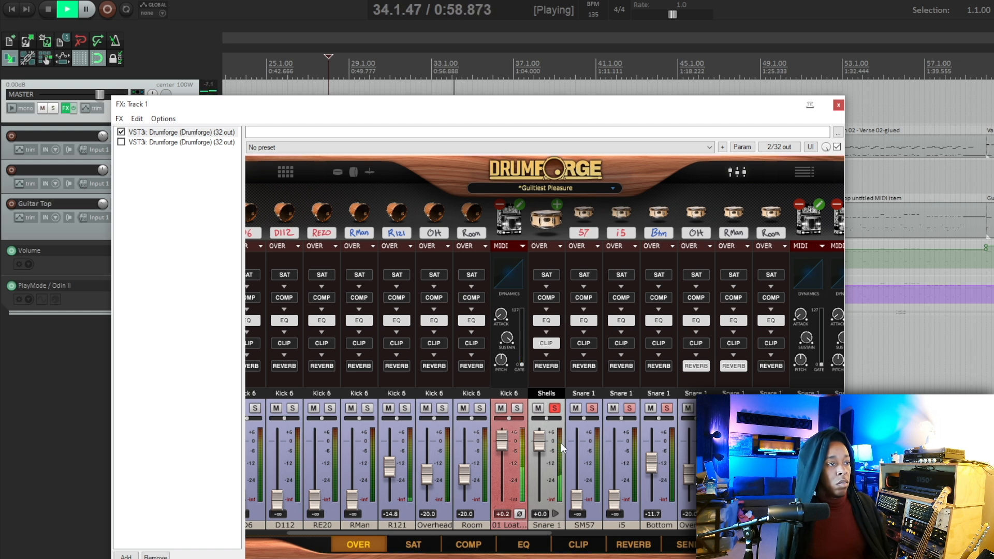
key("space")
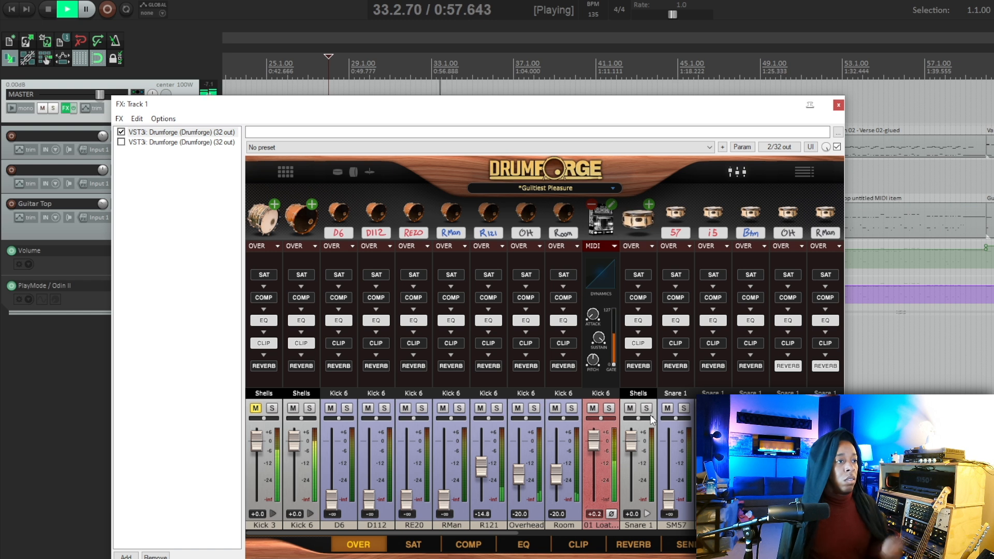
Balance the shells by setting Snare 1 to +2.2 dB and Kick 6 to -3.8 dB
left_click_drag(635, 443, 634, 440)
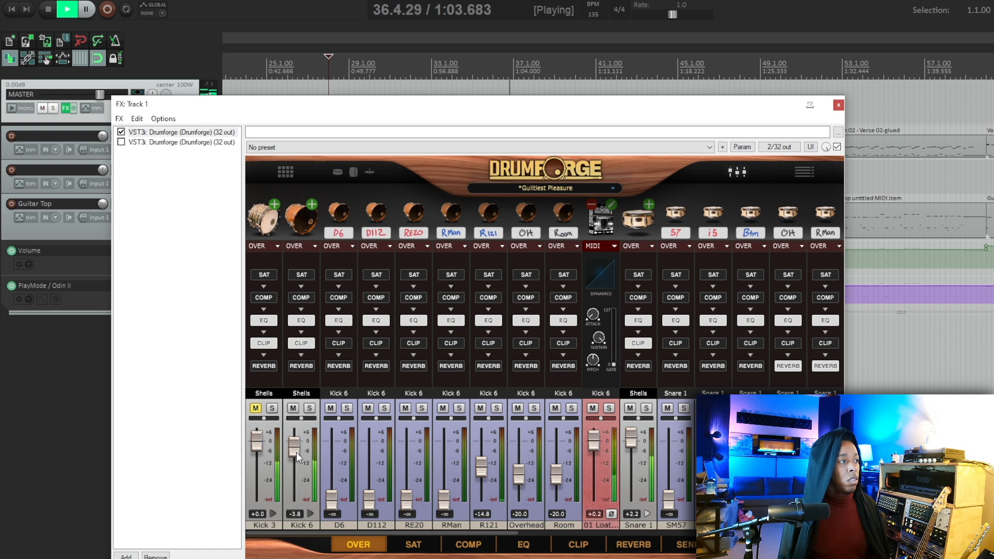
key("space")
Add the JST Clip plug-in after Drumforge in Track 1's effects chain
left_click(126, 557)
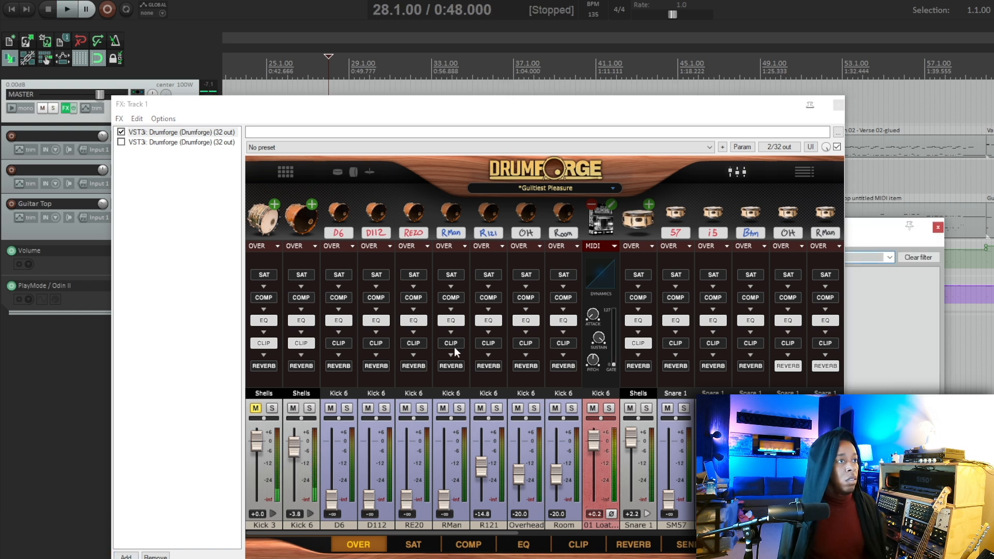
left_click_drag(746, 232, 865, 213)
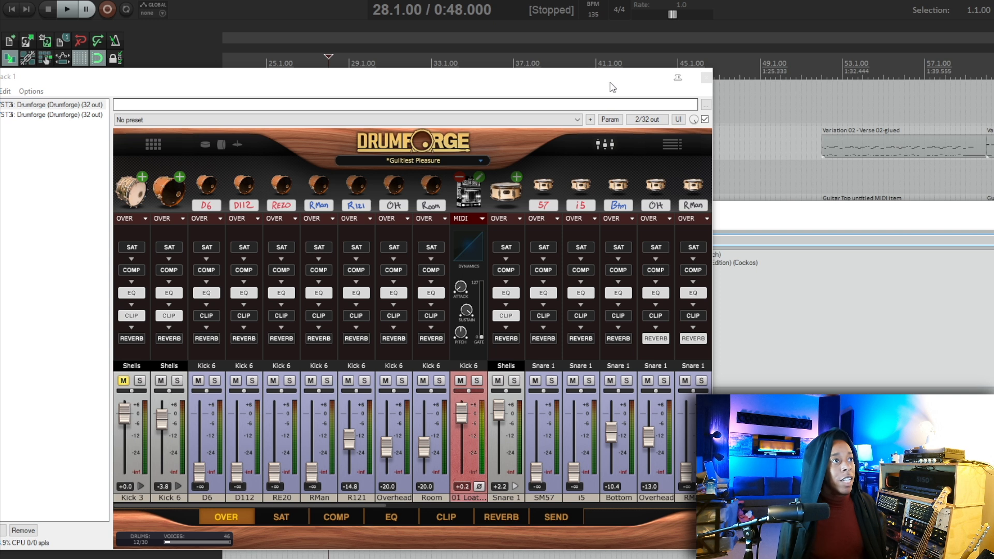
left_click_drag(609, 81, 495, 82)
left_click(649, 241)
Turn up JST Clip's main clipping knob while playing the project to hear the drums with the guitars
key("space")
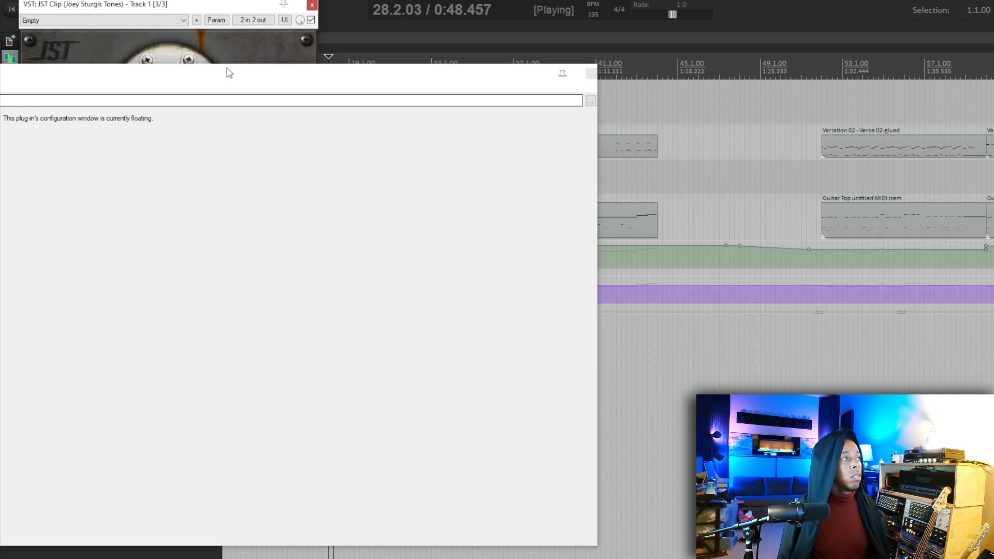
left_click_drag(189, 6, 864, 156)
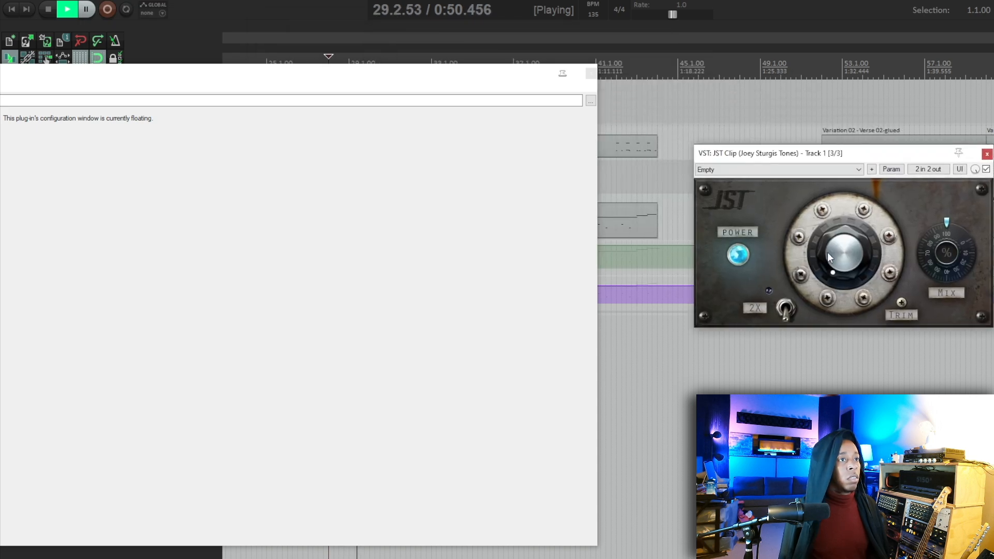
left_click_drag(839, 197, 827, 214)
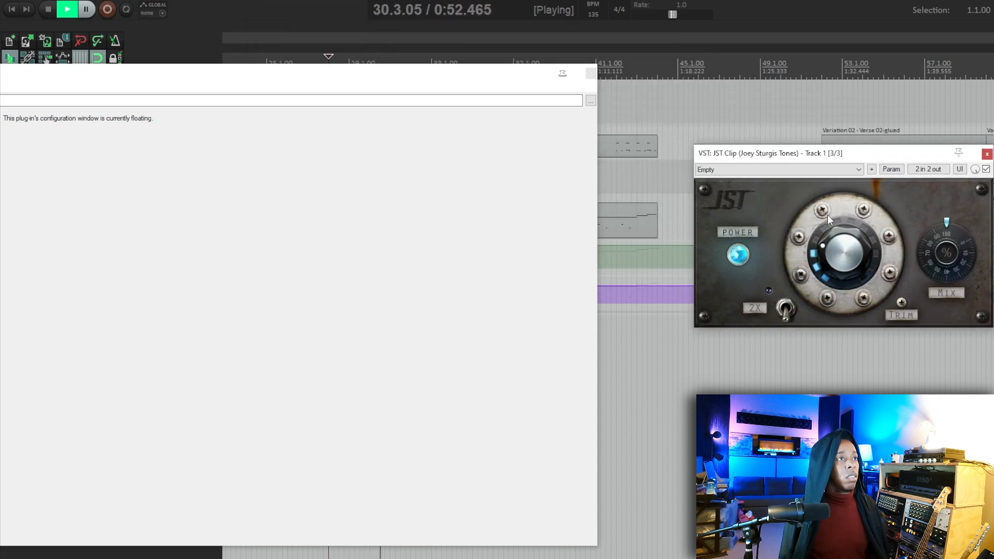
left_click_drag(550, 90, 630, 285)
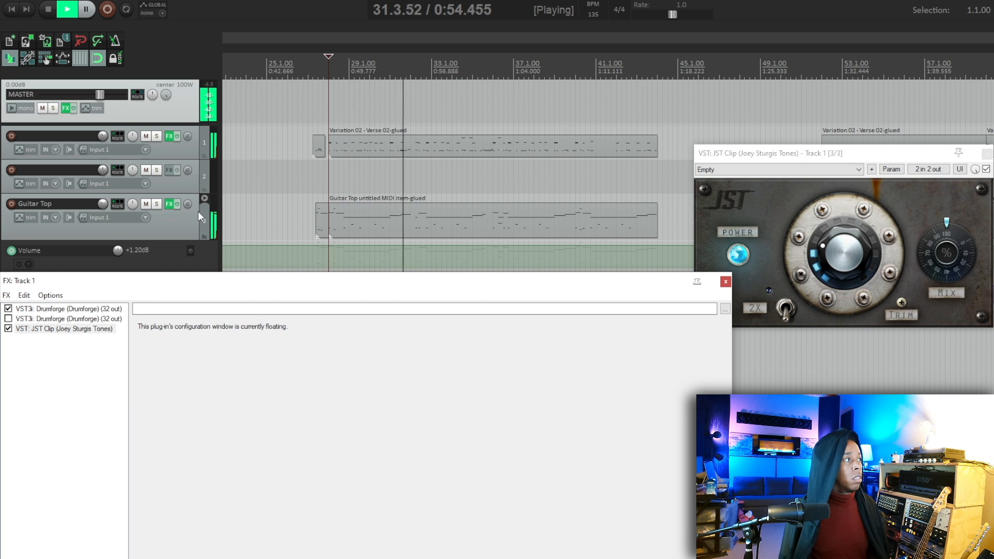
key("space")
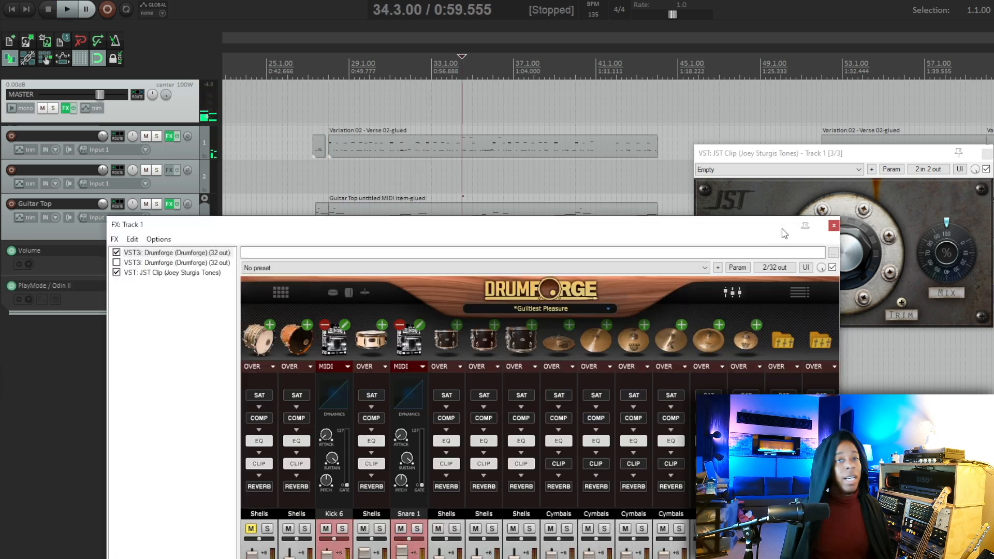